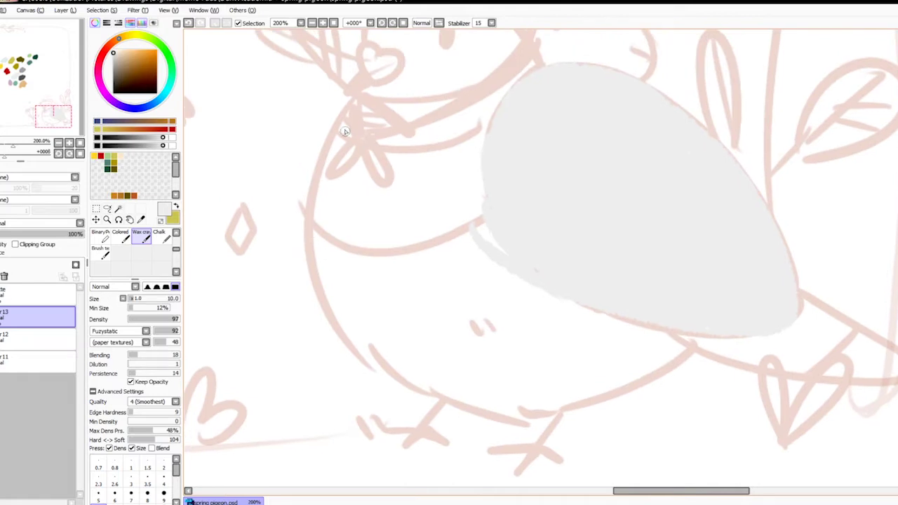
Block in the pigeon's light grey body, then touch up its white cere and dark grey eye.
{"action": "mouse_move", "coordinate": [349, 108]}
{"action": "left_mouse_down"}
{"action": "mouse_move", "coordinate": [337, 319]}
{"action": "mouse_move", "coordinate": [357, 349]}
{"action": "left_mouse_up"}
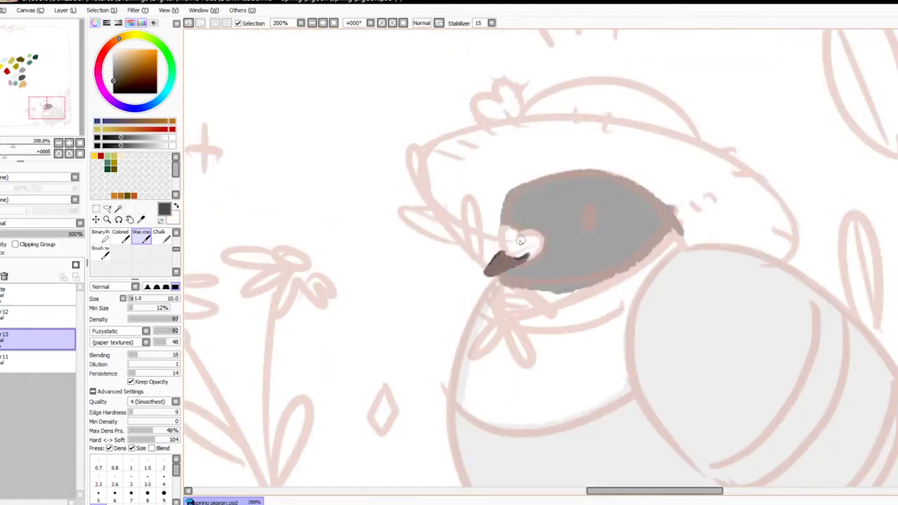
{"action": "key", "text": "x"}
{"action": "left_click_drag", "start_coordinate": [504, 256], "coordinate": [533, 242]}
{"action": "key", "text": "x"}
{"action": "mouse_move", "coordinate": [588, 217]}
{"action": "left_mouse_down"}
{"action": "mouse_move", "coordinate": [588, 226]}
{"action": "mouse_move", "coordinate": [439, 125]}
{"action": "mouse_move", "coordinate": [440, 136]}
{"action": "left_mouse_up"}
{"action": "key", "text": "ctrl+z"}
{"action": "key", "text": "ctrl+z"}
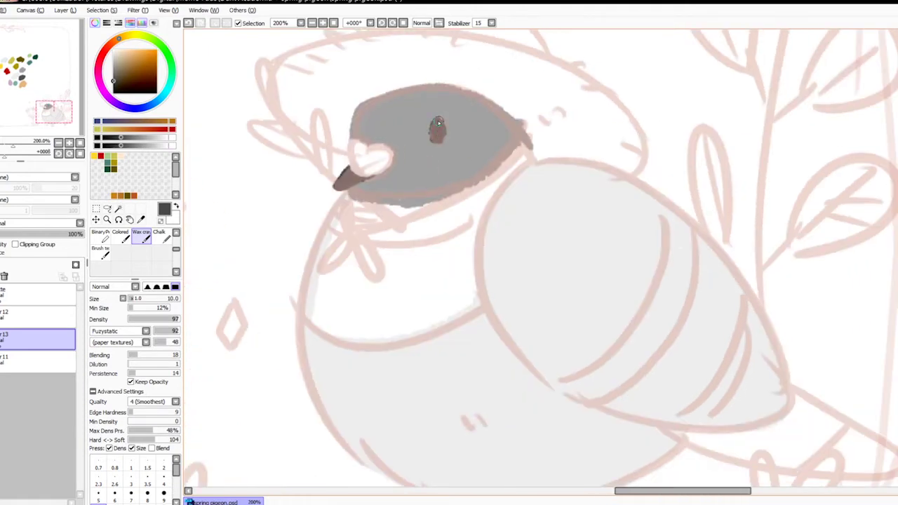
Paint the pigeon's dark grey wing and tail markings, hiding the sketch to touch up its flat colours.
{"action": "left_click_drag", "start_coordinate": [598, 315], "coordinate": [489, 253]}
{"action": "left_click", "coordinate": [1, 318]}
{"action": "left_click_drag", "start_coordinate": [348, 150], "coordinate": [421, 271]}
{"action": "key", "text": "x"}
{"action": "left_click_drag", "start_coordinate": [315, 217], "coordinate": [329, 231]}
{"action": "key", "text": "x"}
{"action": "left_click", "coordinate": [2, 318]}
{"action": "mouse_move", "coordinate": [540, 301]}
{"action": "left_mouse_down"}
{"action": "mouse_move", "coordinate": [468, 234]}
{"action": "mouse_move", "coordinate": [395, 136]}
{"action": "left_mouse_up"}
{"action": "left_click_drag", "start_coordinate": [508, 163], "coordinate": [582, 231]}
{"action": "key", "text": "x"}
Paint the two joined daisy stems in olive with the Wax crayon brush.
{"action": "right_click", "coordinate": [325, 119]}
{"action": "mouse_move", "coordinate": [573, 405]}
{"action": "left_mouse_down"}
{"action": "mouse_move", "coordinate": [383, 278]}
{"action": "mouse_move", "coordinate": [593, 302]}
{"action": "left_mouse_up"}
{"action": "key", "text": "h"}
{"action": "mouse_move", "coordinate": [561, 166]}
{"action": "left_mouse_down"}
{"action": "mouse_move", "coordinate": [469, 224]}
{"action": "mouse_move", "coordinate": [466, 250]}
{"action": "mouse_move", "coordinate": [506, 248]}
{"action": "left_mouse_up"}
{"action": "key", "text": "ctrl+z"}
{"action": "left_click_drag", "start_coordinate": [505, 199], "coordinate": [515, 249]}
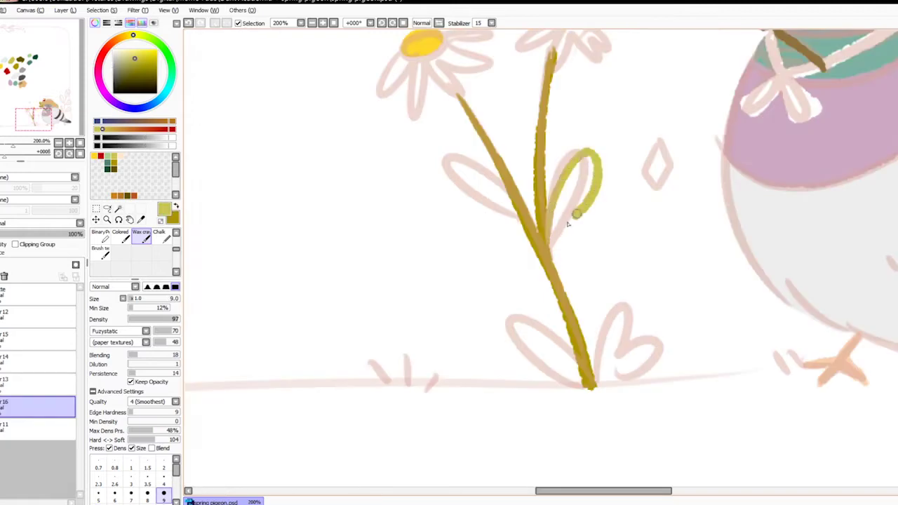
Fill the daisy's stem leaf with light yellow-green and touch up where the leaves meet the olive stems.
{"action": "mouse_move", "coordinate": [555, 224]}
{"action": "left_mouse_down"}
{"action": "mouse_move", "coordinate": [582, 172]}
{"action": "mouse_move", "coordinate": [579, 200]}
{"action": "mouse_move", "coordinate": [583, 170]}
{"action": "mouse_move", "coordinate": [581, 201]}
{"action": "left_mouse_up"}
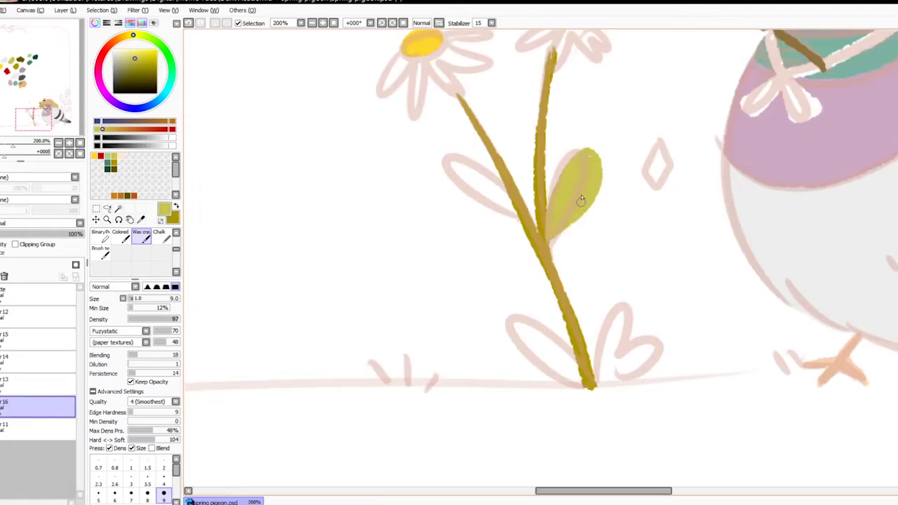
{"action": "key", "text": "x"}
{"action": "mouse_move", "coordinate": [516, 209]}
{"action": "left_mouse_down"}
{"action": "mouse_move", "coordinate": [448, 185]}
{"action": "mouse_move", "coordinate": [516, 213]}
{"action": "left_mouse_up"}
{"action": "mouse_move", "coordinate": [566, 297]}
{"action": "left_mouse_down"}
{"action": "mouse_move", "coordinate": [445, 199]}
{"action": "mouse_move", "coordinate": [484, 278]}
{"action": "left_mouse_up"}
{"action": "key", "text": "ctrl+z"}
{"action": "key", "text": "x"}
{"action": "mouse_move", "coordinate": [425, 210]}
{"action": "left_mouse_down"}
{"action": "mouse_move", "coordinate": [396, 195]}
{"action": "mouse_move", "coordinate": [428, 199]}
{"action": "left_mouse_up"}
Sample the plant's green and paint the leaves at the base of the daisy stems in two alternating tones.
{"action": "left_click", "coordinate": [493, 351], "text": "alt"}
{"action": "mouse_move", "coordinate": [500, 363]}
{"action": "left_mouse_down"}
{"action": "mouse_move", "coordinate": [506, 314]}
{"action": "mouse_move", "coordinate": [522, 342]}
{"action": "mouse_move", "coordinate": [558, 337]}
{"action": "mouse_move", "coordinate": [494, 370]}
{"action": "mouse_move", "coordinate": [522, 293]}
{"action": "mouse_move", "coordinate": [517, 347]}
{"action": "mouse_move", "coordinate": [551, 344]}
{"action": "left_mouse_up"}
{"action": "key", "text": "x"}
{"action": "mouse_move", "coordinate": [489, 371]}
{"action": "left_mouse_down"}
{"action": "mouse_move", "coordinate": [412, 315]}
{"action": "mouse_move", "coordinate": [486, 363]}
{"action": "mouse_move", "coordinate": [445, 342]}
{"action": "mouse_move", "coordinate": [455, 357]}
{"action": "mouse_move", "coordinate": [440, 318]}
{"action": "left_mouse_up"}
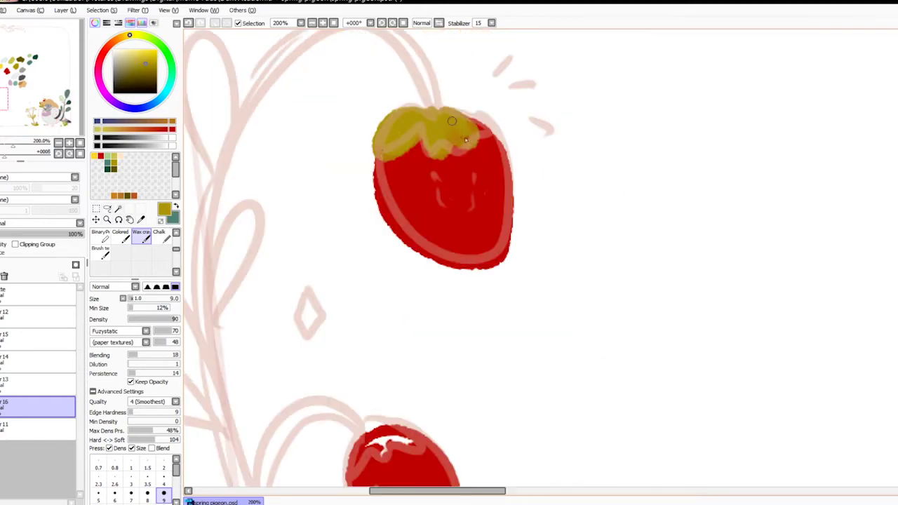
Paint olive leafy caps on the upper and lower hanging strawberries.
{"action": "mouse_move", "coordinate": [409, 187]}
{"action": "left_mouse_down"}
{"action": "mouse_move", "coordinate": [479, 82]}
{"action": "mouse_move", "coordinate": [452, 209]}
{"action": "left_mouse_up"}
{"action": "left_click_drag", "start_coordinate": [444, 135], "coordinate": [456, 133]}
{"action": "left_click_drag", "start_coordinate": [452, 364], "coordinate": [397, 145]}
{"action": "mouse_move", "coordinate": [348, 212]}
{"action": "left_mouse_down"}
{"action": "mouse_move", "coordinate": [332, 263]}
{"action": "mouse_move", "coordinate": [365, 236]}
{"action": "mouse_move", "coordinate": [376, 260]}
{"action": "left_mouse_up"}
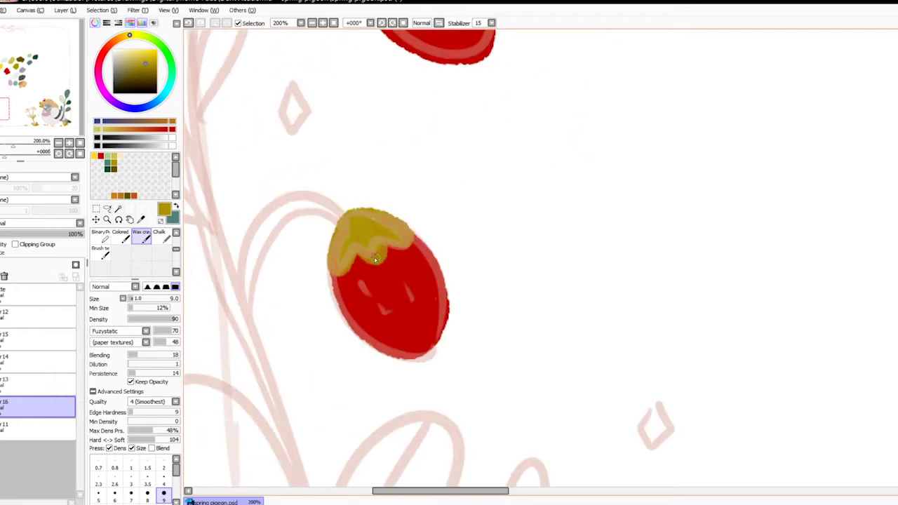
Temporarily hide the sketch and touch up the olive caps of both hanging strawberries.
{"action": "left_click", "coordinate": [1, 295]}
{"action": "left_click", "coordinate": [1, 295]}
{"action": "left_click", "coordinate": [2, 317]}
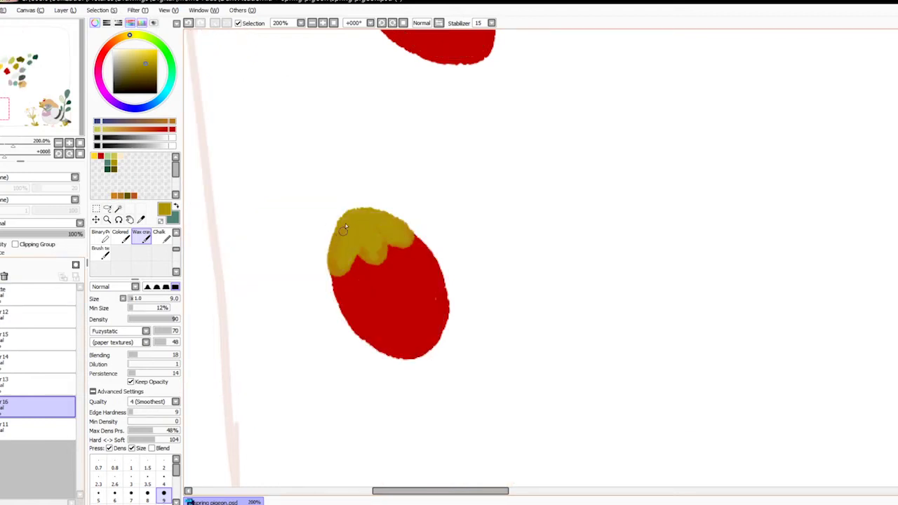
{"action": "left_click_drag", "start_coordinate": [407, 118], "coordinate": [422, 349]}
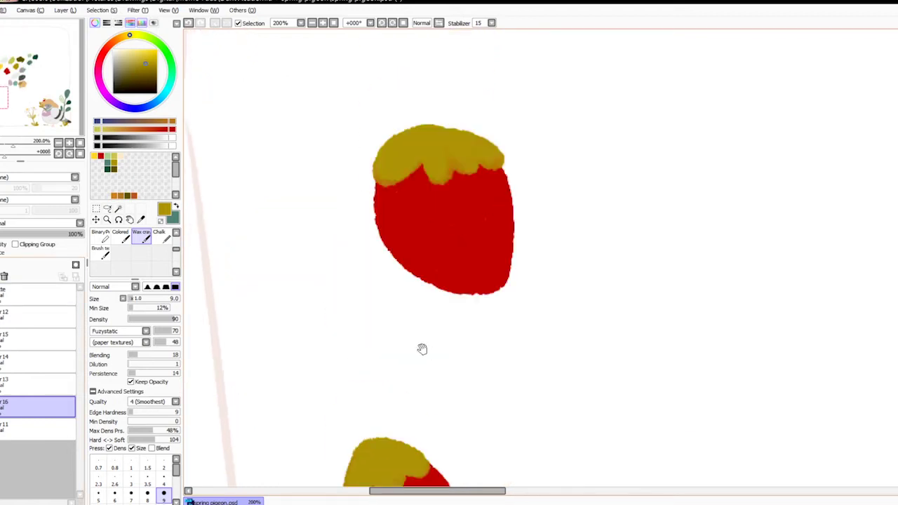
{"action": "mouse_move", "coordinate": [461, 168]}
{"action": "left_mouse_down"}
{"action": "mouse_move", "coordinate": [474, 145]}
{"action": "mouse_move", "coordinate": [494, 159]}
{"action": "left_mouse_up"}
{"action": "left_click", "coordinate": [1, 317]}
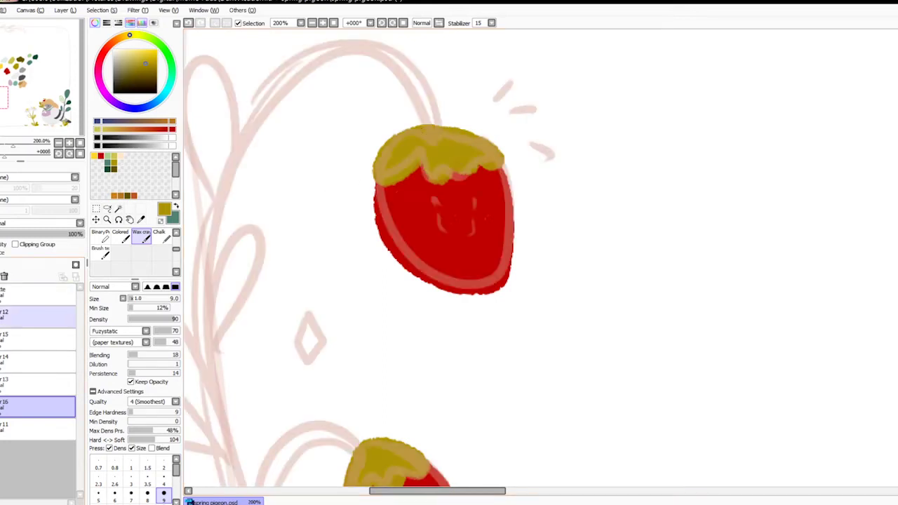
Paint the curved teal stem arching over to the upper hanging strawberry, redoing unsatisfactory strokes.
{"action": "key", "text": "x"}
{"action": "left_click_drag", "start_coordinate": [209, 237], "coordinate": [343, 54]}
{"action": "key", "text": "ctrl+z"}
{"action": "mouse_move", "coordinate": [420, 127]}
{"action": "left_mouse_down"}
{"action": "mouse_move", "coordinate": [494, 204]}
{"action": "mouse_move", "coordinate": [317, 246]}
{"action": "left_mouse_up"}
{"action": "key", "text": "ctrl+z"}
{"action": "mouse_move", "coordinate": [512, 202]}
{"action": "left_mouse_down"}
{"action": "mouse_move", "coordinate": [271, 385]}
{"action": "mouse_move", "coordinate": [295, 253]}
{"action": "mouse_move", "coordinate": [278, 319]}
{"action": "mouse_move", "coordinate": [324, 202]}
{"action": "mouse_move", "coordinate": [379, 151]}
{"action": "mouse_move", "coordinate": [497, 140]}
{"action": "left_mouse_up"}
{"action": "key", "text": "ctrl+z"}
{"action": "mouse_move", "coordinate": [372, 141]}
{"action": "left_mouse_down"}
{"action": "mouse_move", "coordinate": [500, 159]}
{"action": "mouse_move", "coordinate": [517, 202]}
{"action": "left_mouse_up"}
{"action": "left_click_drag", "start_coordinate": [473, 139], "coordinate": [516, 205]}
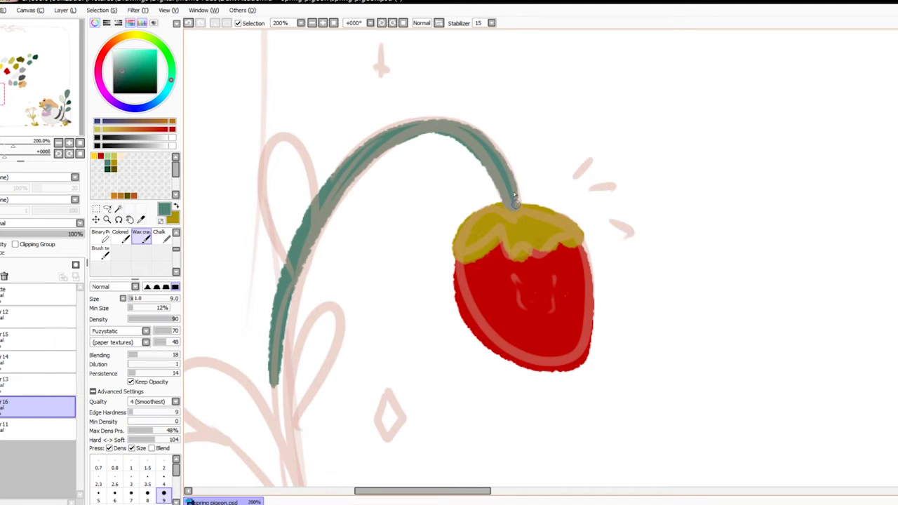
Paint the teal stem curving down to the lower hanging strawberry's cap.
{"action": "key", "text": "x"}
{"action": "left_click_drag", "start_coordinate": [372, 365], "coordinate": [390, 208]}
{"action": "key", "text": "x"}
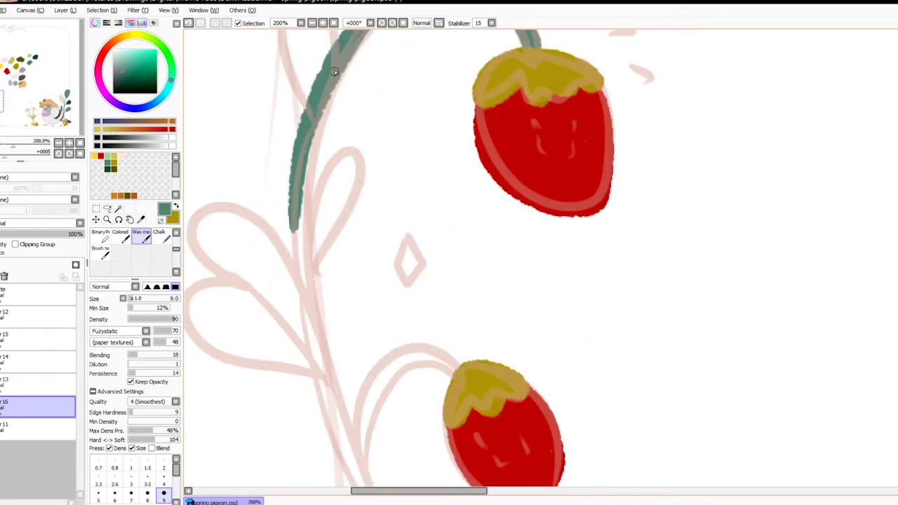
{"action": "left_click_drag", "start_coordinate": [428, 305], "coordinate": [510, 196]}
{"action": "mouse_move", "coordinate": [259, 208]}
{"action": "left_mouse_down"}
{"action": "mouse_move", "coordinate": [352, 169]}
{"action": "mouse_move", "coordinate": [409, 207]}
{"action": "mouse_move", "coordinate": [415, 228]}
{"action": "mouse_move", "coordinate": [378, 161]}
{"action": "mouse_move", "coordinate": [250, 208]}
{"action": "mouse_move", "coordinate": [335, 170]}
{"action": "mouse_move", "coordinate": [323, 167]}
{"action": "mouse_move", "coordinate": [313, 171]}
{"action": "mouse_move", "coordinate": [400, 194]}
{"action": "left_mouse_up"}
{"action": "key", "text": "x"}
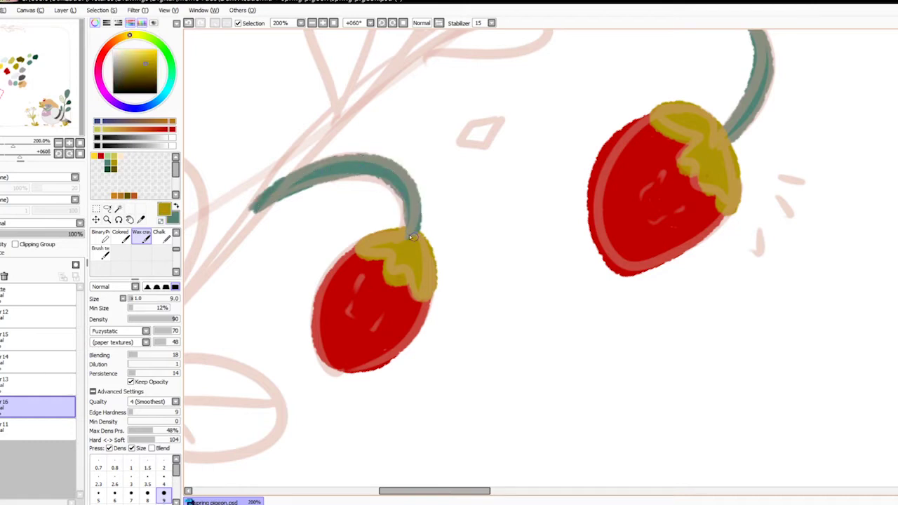
{"action": "key", "text": "x"}
Extend and thicken the main teal stem to join the upper arch with the lower strawberry's branch.
{"action": "scroll", "coordinate": [383, 193], "scroll_direction": "up", "scroll_amount": 3}
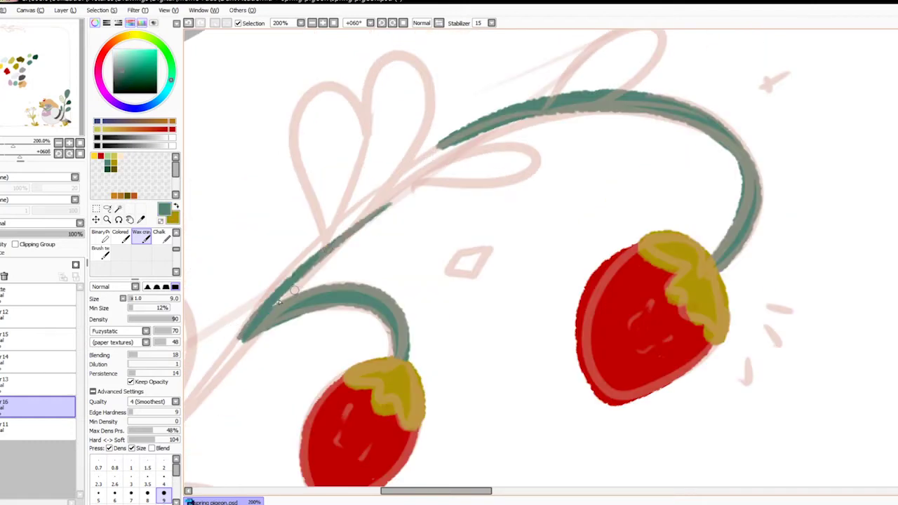
{"action": "left_click_drag", "start_coordinate": [245, 330], "coordinate": [409, 178]}
{"action": "left_click_drag", "start_coordinate": [278, 301], "coordinate": [455, 151]}
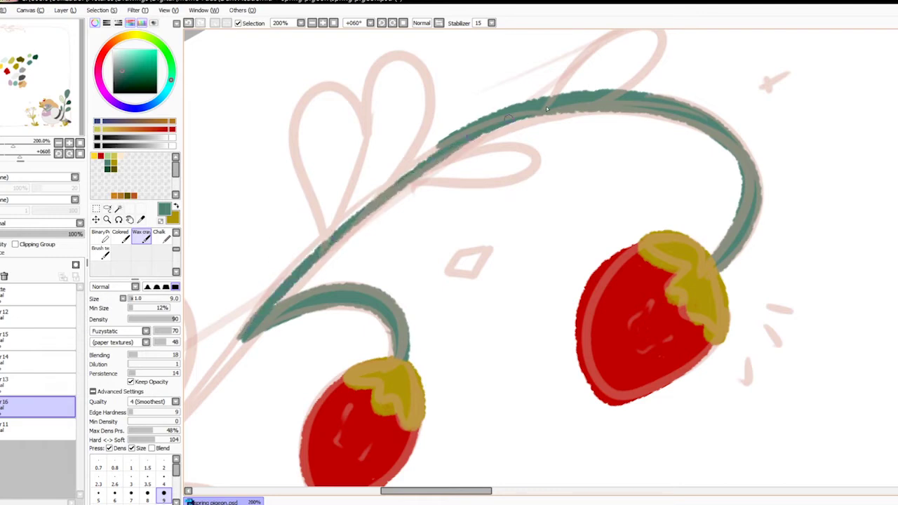
{"action": "mouse_move", "coordinate": [248, 330]}
{"action": "left_mouse_down"}
{"action": "mouse_move", "coordinate": [416, 164]}
{"action": "mouse_move", "coordinate": [486, 130]}
{"action": "mouse_move", "coordinate": [435, 163]}
{"action": "left_mouse_up"}
{"action": "left_click_drag", "start_coordinate": [481, 140], "coordinate": [539, 113]}
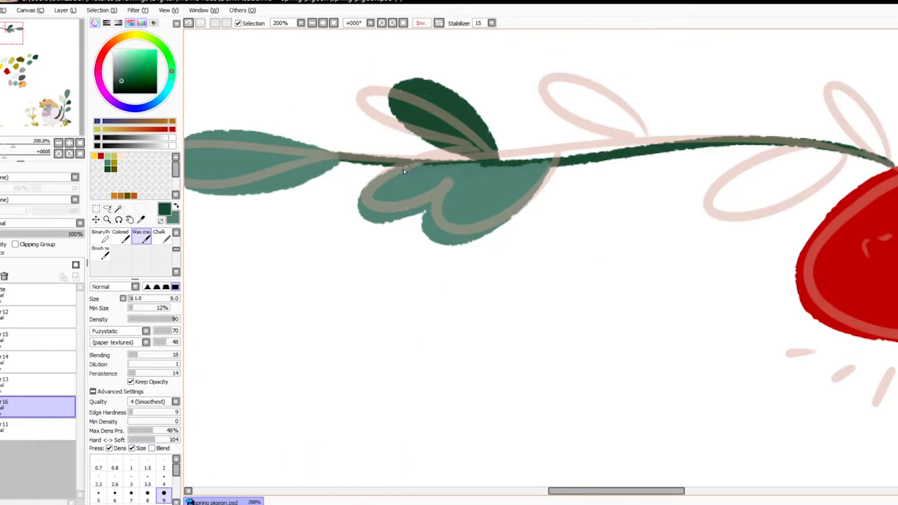
Repaint the dark green stem of the top branch across the teal leaves.
{"action": "mouse_move", "coordinate": [416, 161]}
{"action": "left_mouse_down"}
{"action": "mouse_move", "coordinate": [390, 161]}
{"action": "mouse_move", "coordinate": [527, 155]}
{"action": "mouse_move", "coordinate": [497, 165]}
{"action": "mouse_move", "coordinate": [616, 147]}
{"action": "left_mouse_up"}
{"action": "key", "text": "ctrl+z"}
{"action": "key", "text": "ctrl+z"}
{"action": "left_click_drag", "start_coordinate": [523, 166], "coordinate": [594, 161]}
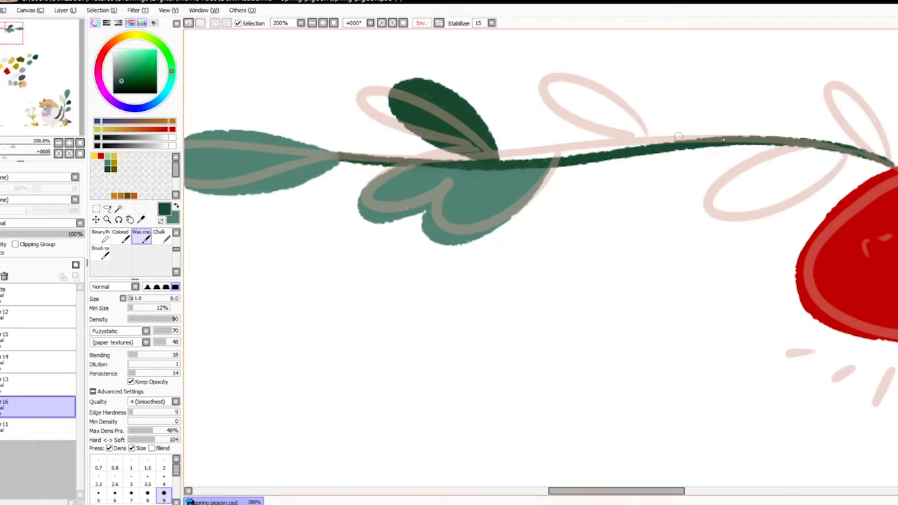
Fill the leaf beneath the top branch near the strawberry with teal and retouch the dark green stem above it.
{"action": "key", "text": "x"}
{"action": "left_click_drag", "start_coordinate": [733, 160], "coordinate": [526, 189]}
{"action": "mouse_move", "coordinate": [586, 174]}
{"action": "left_mouse_down"}
{"action": "mouse_move", "coordinate": [531, 186]}
{"action": "mouse_move", "coordinate": [578, 223]}
{"action": "mouse_move", "coordinate": [611, 183]}
{"action": "mouse_move", "coordinate": [517, 255]}
{"action": "mouse_move", "coordinate": [618, 189]}
{"action": "mouse_move", "coordinate": [577, 177]}
{"action": "left_mouse_up"}
{"action": "key", "text": "ctrl+z"}
{"action": "key", "text": "g"}
{"action": "left_click", "coordinate": [547, 213]}
{"action": "key", "text": "b"}
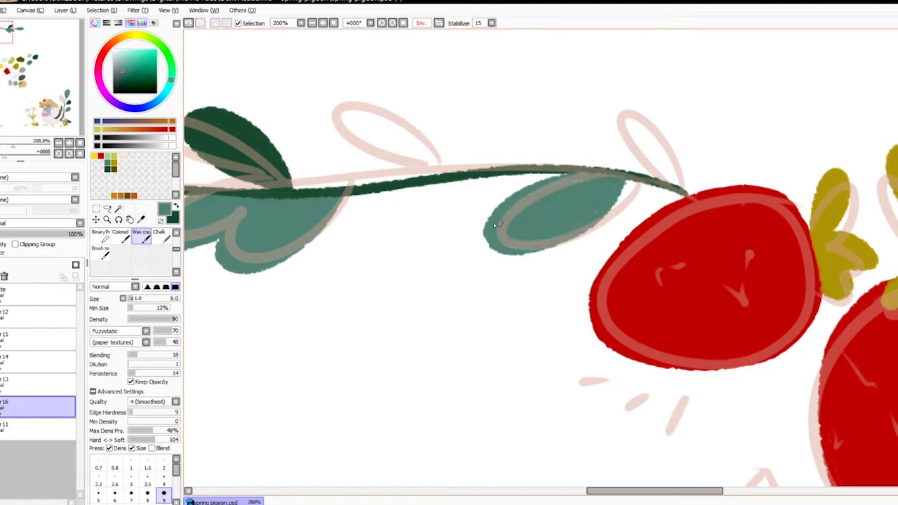
{"action": "key", "text": "x"}
{"action": "left_click_drag", "start_coordinate": [570, 169], "coordinate": [634, 179]}
Pick the light green palette colour and paint leaves on the top strawberry branch with it and sampled tones.
{"action": "key", "text": "h"}
{"action": "left_click", "coordinate": [34, 54]}
{"action": "right_click", "coordinate": [514, 325]}
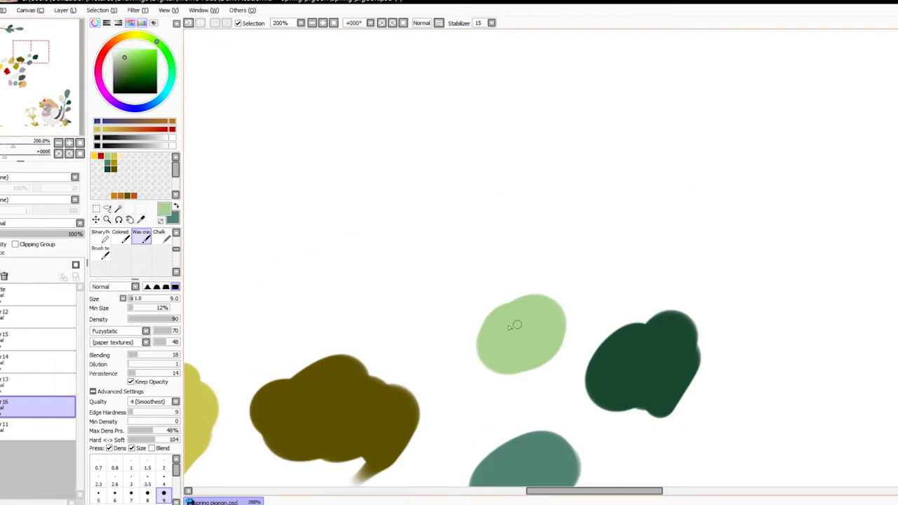
{"action": "left_click", "coordinate": [6, 29]}
{"action": "mouse_move", "coordinate": [484, 252]}
{"action": "left_mouse_down"}
{"action": "mouse_move", "coordinate": [387, 236]}
{"action": "mouse_move", "coordinate": [449, 219]}
{"action": "left_mouse_up"}
{"action": "mouse_move", "coordinate": [236, 238]}
{"action": "left_mouse_down"}
{"action": "mouse_move", "coordinate": [287, 156]}
{"action": "mouse_move", "coordinate": [245, 234]}
{"action": "mouse_move", "coordinate": [277, 237]}
{"action": "left_mouse_up"}
{"action": "key", "text": "x"}
{"action": "right_click", "coordinate": [482, 234]}
{"action": "right_click", "coordinate": [290, 162]}
{"action": "mouse_move", "coordinate": [471, 223]}
{"action": "left_mouse_down"}
{"action": "mouse_move", "coordinate": [576, 169]}
{"action": "mouse_move", "coordinate": [471, 227]}
{"action": "mouse_move", "coordinate": [534, 174]}
{"action": "mouse_move", "coordinate": [516, 203]}
{"action": "mouse_move", "coordinate": [499, 192]}
{"action": "mouse_move", "coordinate": [506, 204]}
{"action": "left_mouse_up"}
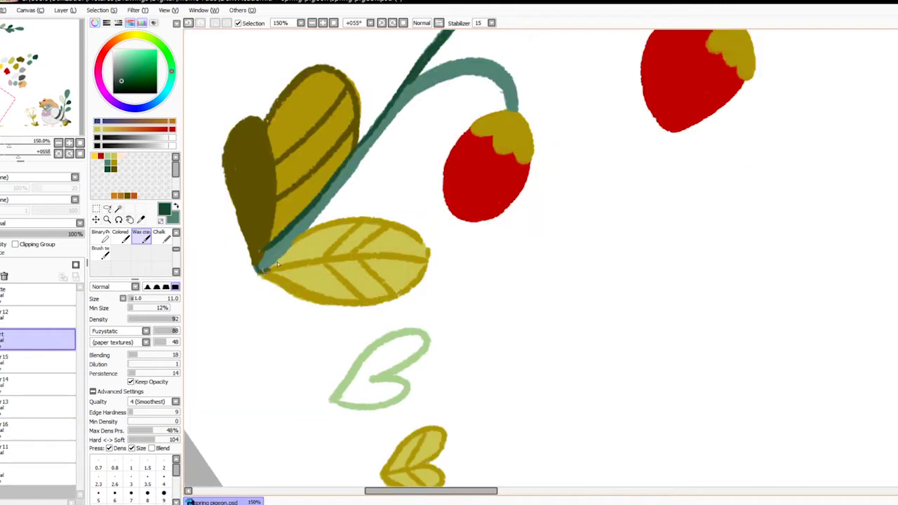
Outline the main stem of the hanging strawberry plant in dark green, starting from its base.
{"action": "key", "text": "ctrl+z"}
{"action": "mouse_move", "coordinate": [277, 262]}
{"action": "left_mouse_down"}
{"action": "mouse_move", "coordinate": [337, 196]}
{"action": "mouse_move", "coordinate": [300, 238]}
{"action": "mouse_move", "coordinate": [345, 173]}
{"action": "left_mouse_up"}
{"action": "left_click_drag", "start_coordinate": [368, 174], "coordinate": [331, 236]}
{"action": "key", "text": "ctrl+z"}
{"action": "mouse_move", "coordinate": [216, 325]}
{"action": "left_mouse_down"}
{"action": "mouse_move", "coordinate": [426, 136]}
{"action": "mouse_move", "coordinate": [474, 169]}
{"action": "left_mouse_up"}
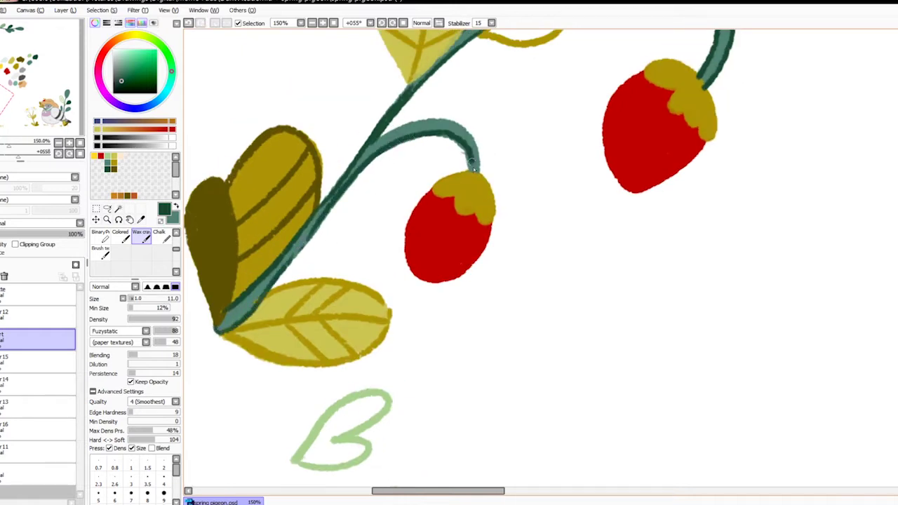
Outline the lower strawberry's curved branch and the main stem above it in dark green.
{"action": "mouse_move", "coordinate": [373, 142]}
{"action": "left_mouse_down"}
{"action": "mouse_move", "coordinate": [427, 147]}
{"action": "mouse_move", "coordinate": [480, 173]}
{"action": "left_mouse_up"}
{"action": "key", "text": "ctrl+z"}
{"action": "left_click_drag", "start_coordinate": [438, 121], "coordinate": [479, 173]}
{"action": "left_click_drag", "start_coordinate": [428, 54], "coordinate": [388, 173]}
{"action": "left_click_drag", "start_coordinate": [369, 203], "coordinate": [419, 159]}
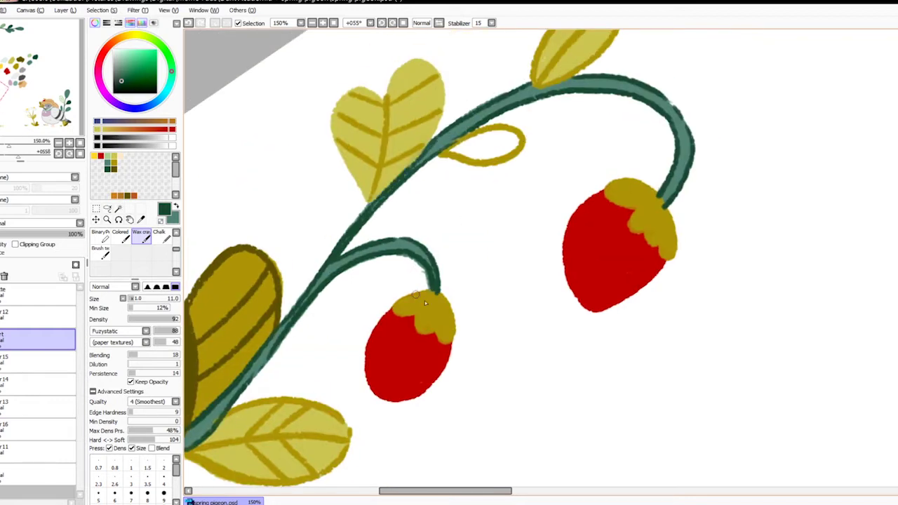
Sample the dark olive and outline the caps of both hanging strawberries.
{"action": "left_click", "coordinate": [201, 325], "text": "alt"}
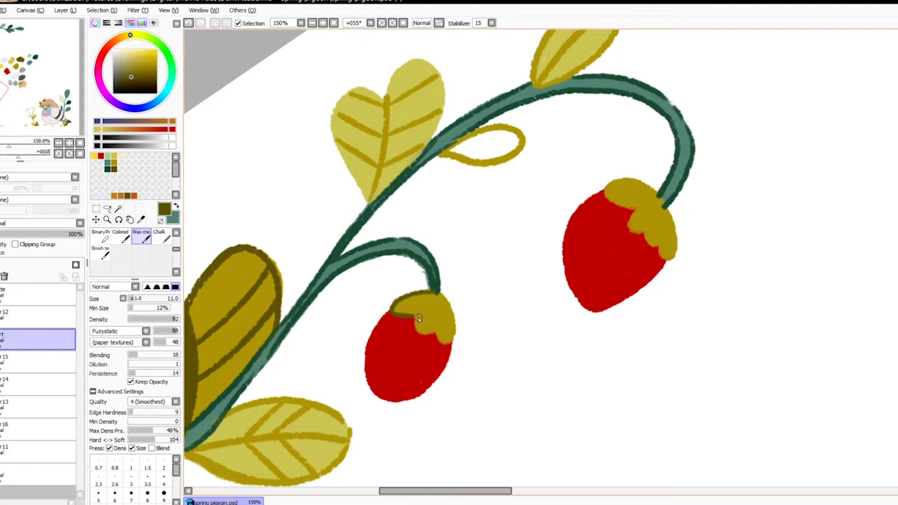
{"action": "mouse_move", "coordinate": [443, 338]}
{"action": "left_mouse_down"}
{"action": "mouse_move", "coordinate": [453, 308]}
{"action": "mouse_move", "coordinate": [440, 294]}
{"action": "left_mouse_up"}
{"action": "mouse_move", "coordinate": [619, 195]}
{"action": "left_mouse_down"}
{"action": "mouse_move", "coordinate": [535, 237]}
{"action": "mouse_move", "coordinate": [550, 280]}
{"action": "mouse_move", "coordinate": [576, 293]}
{"action": "left_mouse_up"}
{"action": "mouse_move", "coordinate": [551, 260]}
{"action": "left_mouse_down"}
{"action": "mouse_move", "coordinate": [566, 283]}
{"action": "mouse_move", "coordinate": [593, 280]}
{"action": "mouse_move", "coordinate": [555, 228]}
{"action": "mouse_move", "coordinate": [519, 233]}
{"action": "left_mouse_up"}
{"action": "left_click_drag", "start_coordinate": [435, 344], "coordinate": [607, 242]}
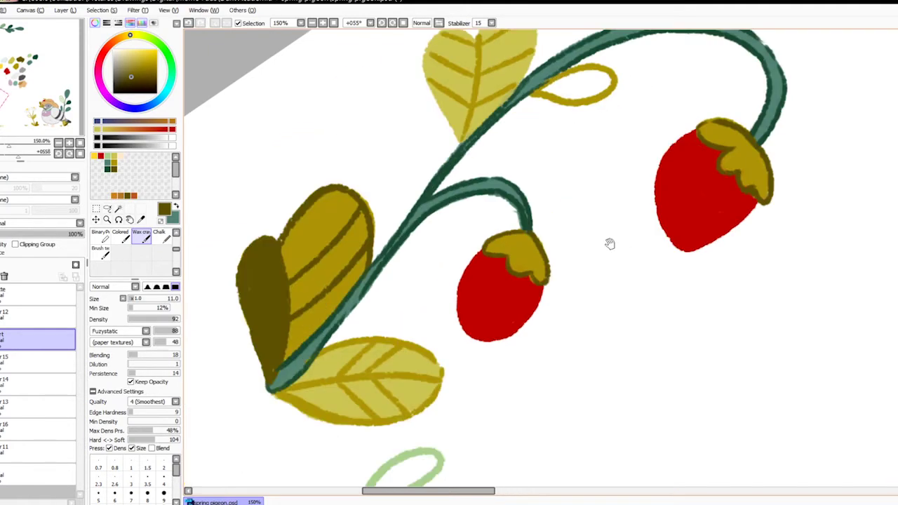
Reset the canvas rotation and outline the caps of the two top strawberries in dark olive.
{"action": "left_click", "coordinate": [403, 23]}
{"action": "scroll", "coordinate": [702, 320], "scroll_direction": "down", "scroll_amount": 5}
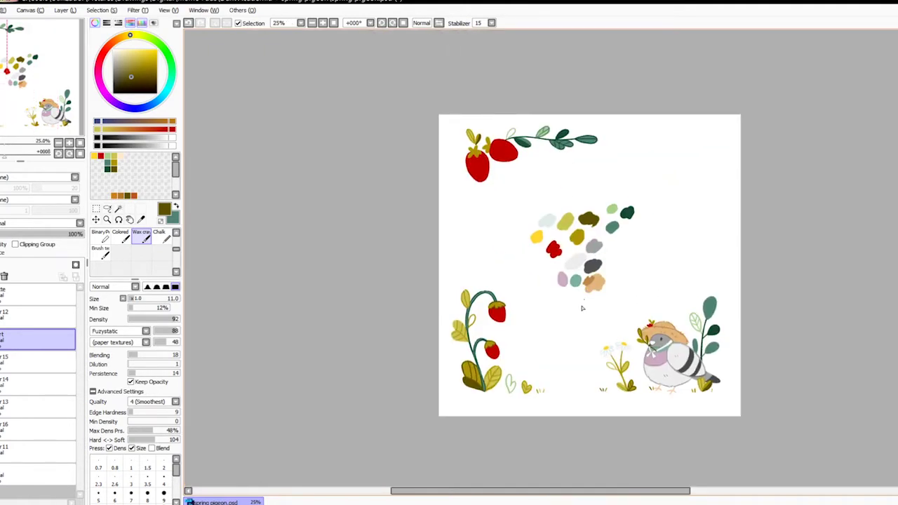
{"action": "scroll", "coordinate": [492, 172], "scroll_direction": "up", "scroll_amount": 6}
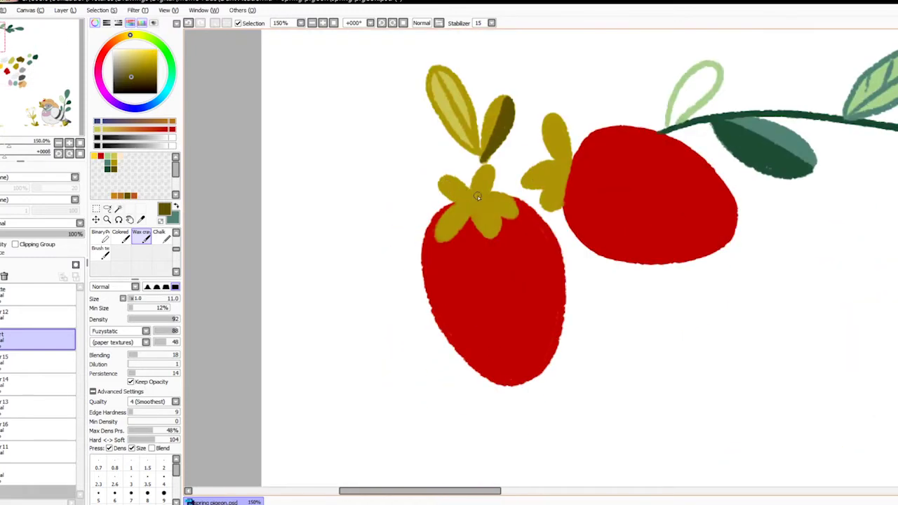
{"action": "mouse_move", "coordinate": [456, 213]}
{"action": "left_mouse_down"}
{"action": "mouse_move", "coordinate": [431, 249]}
{"action": "mouse_move", "coordinate": [479, 233]}
{"action": "mouse_move", "coordinate": [517, 246]}
{"action": "mouse_move", "coordinate": [531, 233]}
{"action": "mouse_move", "coordinate": [512, 191]}
{"action": "mouse_move", "coordinate": [436, 184]}
{"action": "mouse_move", "coordinate": [456, 209]}
{"action": "left_mouse_up"}
{"action": "key", "text": "ctrl+z"}
{"action": "left_click_drag", "start_coordinate": [524, 104], "coordinate": [419, 201]}
{"action": "mouse_move", "coordinate": [482, 249]}
{"action": "left_mouse_down"}
{"action": "mouse_move", "coordinate": [475, 239]}
{"action": "mouse_move", "coordinate": [490, 193]}
{"action": "mouse_move", "coordinate": [506, 248]}
{"action": "mouse_move", "coordinate": [469, 288]}
{"action": "mouse_move", "coordinate": [497, 316]}
{"action": "left_mouse_up"}
{"action": "key", "text": "ctrl+z"}
{"action": "mouse_move", "coordinate": [469, 287]}
{"action": "left_mouse_down"}
{"action": "mouse_move", "coordinate": [475, 322]}
{"action": "mouse_move", "coordinate": [495, 312]}
{"action": "left_mouse_up"}
{"action": "scroll", "coordinate": [495, 313], "scroll_direction": "down", "scroll_amount": 1}
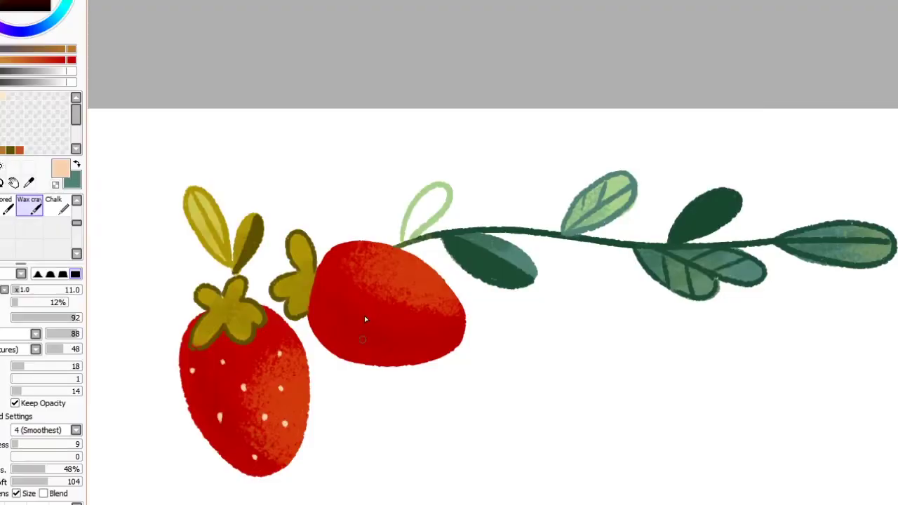
Dot pale peach seeds on the second top strawberry and add white highlight strokes to both top strawberries.
{"action": "left_click", "coordinate": [348, 320]}
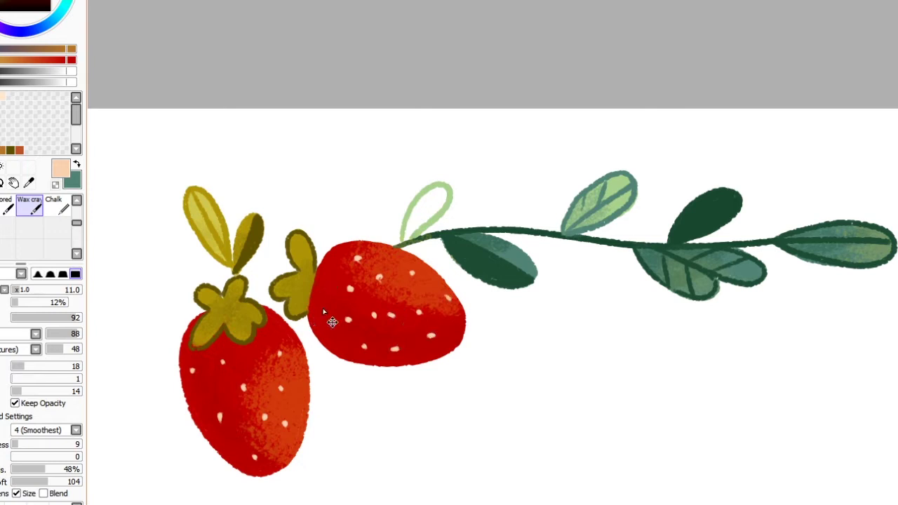
{"action": "left_click", "coordinate": [328, 160], "text": "alt"}
{"action": "left_click_drag", "start_coordinate": [202, 411], "coordinate": [200, 398]}
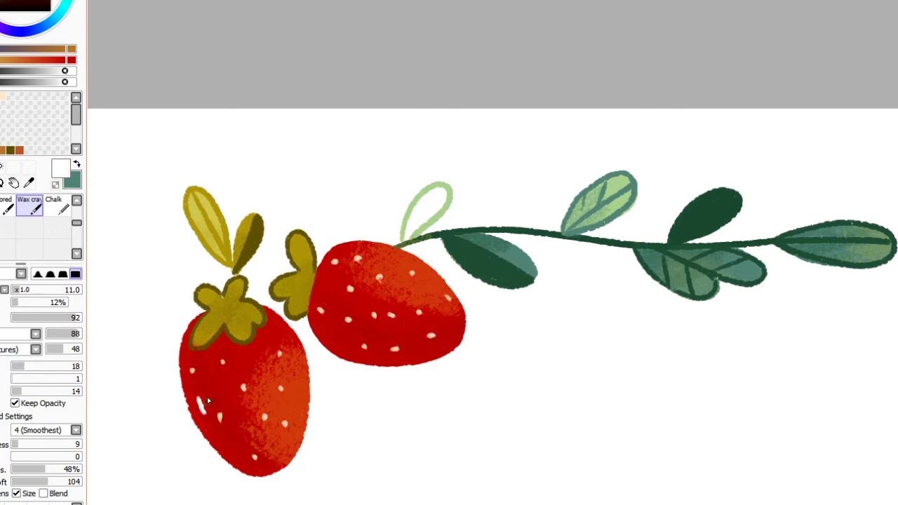
{"action": "key", "text": "ctrl+z"}
{"action": "left_click_drag", "start_coordinate": [302, 382], "coordinate": [302, 404]}
{"action": "mouse_move", "coordinate": [290, 390]}
{"action": "left_mouse_down"}
{"action": "mouse_move", "coordinate": [291, 406]}
{"action": "mouse_move", "coordinate": [281, 406]}
{"action": "left_mouse_up"}
{"action": "mouse_move", "coordinate": [428, 287]}
{"action": "left_mouse_down"}
{"action": "mouse_move", "coordinate": [440, 294]}
{"action": "mouse_move", "coordinate": [395, 301]}
{"action": "left_mouse_up"}
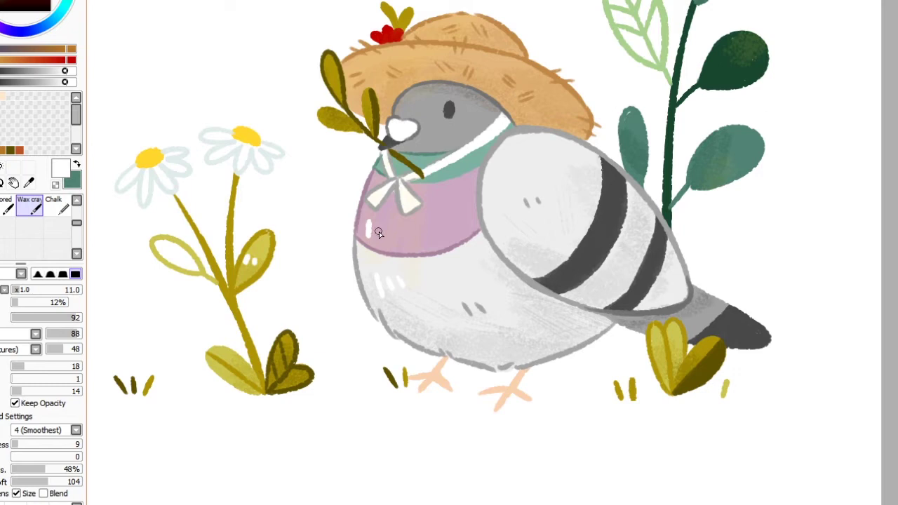
Add small white highlight marks to the pigeon's purple chest, wing and hat.
{"action": "left_click", "coordinate": [379, 231]}
{"action": "left_click", "coordinate": [391, 231]}
{"action": "left_click_drag", "start_coordinate": [541, 170], "coordinate": [475, 309]}
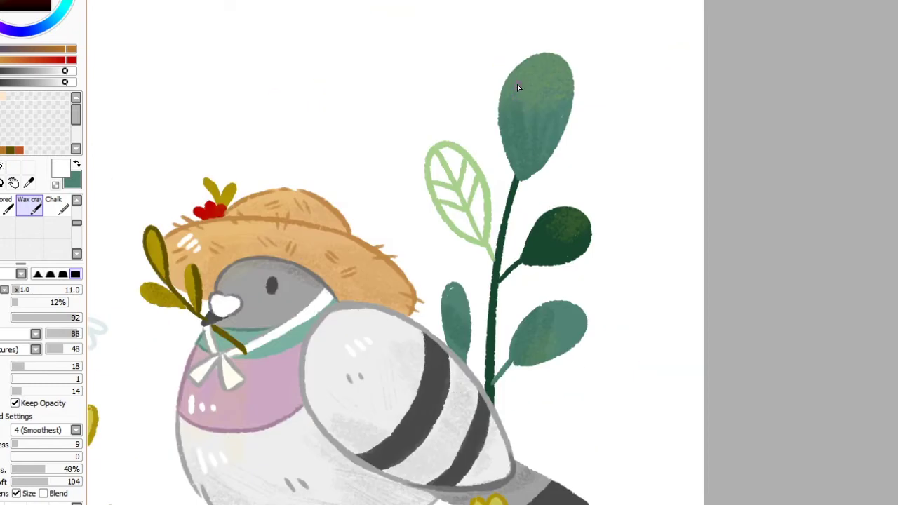
Sample dark green and draw outlines and veins on the teal leaves behind the pigeon.
{"action": "right_click", "coordinate": [553, 249]}
{"action": "mouse_move", "coordinate": [514, 179]}
{"action": "left_mouse_down"}
{"action": "mouse_move", "coordinate": [481, 241]}
{"action": "mouse_move", "coordinate": [465, 179]}
{"action": "mouse_move", "coordinate": [518, 119]}
{"action": "mouse_move", "coordinate": [498, 237]}
{"action": "mouse_move", "coordinate": [479, 245]}
{"action": "left_mouse_up"}
{"action": "left_click_drag", "start_coordinate": [478, 245], "coordinate": [515, 124]}
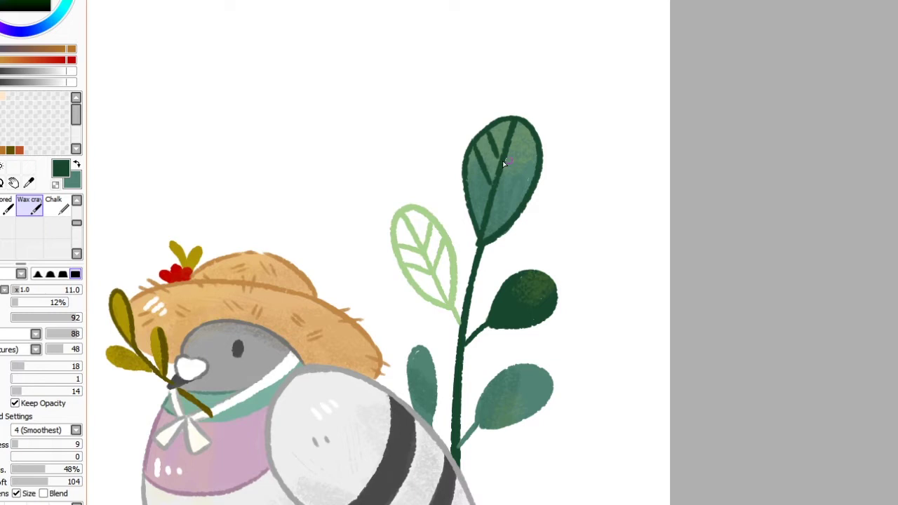
{"action": "left_click_drag", "start_coordinate": [507, 177], "coordinate": [530, 1]}
{"action": "left_click_drag", "start_coordinate": [498, 250], "coordinate": [560, 208]}
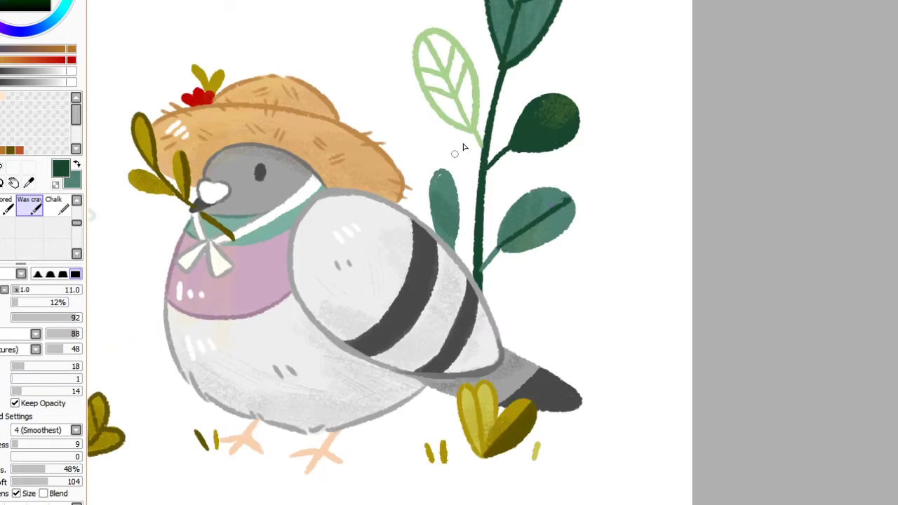
{"action": "mouse_move", "coordinate": [440, 236]}
{"action": "left_mouse_down"}
{"action": "mouse_move", "coordinate": [456, 191]}
{"action": "mouse_move", "coordinate": [456, 253]}
{"action": "left_mouse_up"}
Add white highlight strokes to the dark green leaf behind the pigeon.
{"action": "key", "text": "e"}
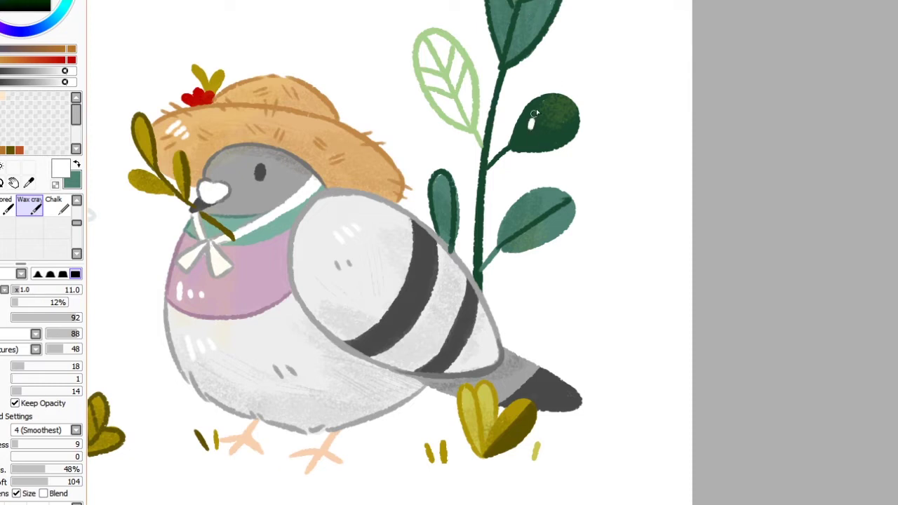
{"action": "left_click_drag", "start_coordinate": [540, 114], "coordinate": [537, 130]}
{"action": "left_click_drag", "start_coordinate": [547, 115], "coordinate": [544, 130]}
{"action": "left_click_drag", "start_coordinate": [461, 400], "coordinate": [718, 326]}
{"action": "scroll", "coordinate": [614, 258], "scroll_direction": "down", "scroll_amount": 5}
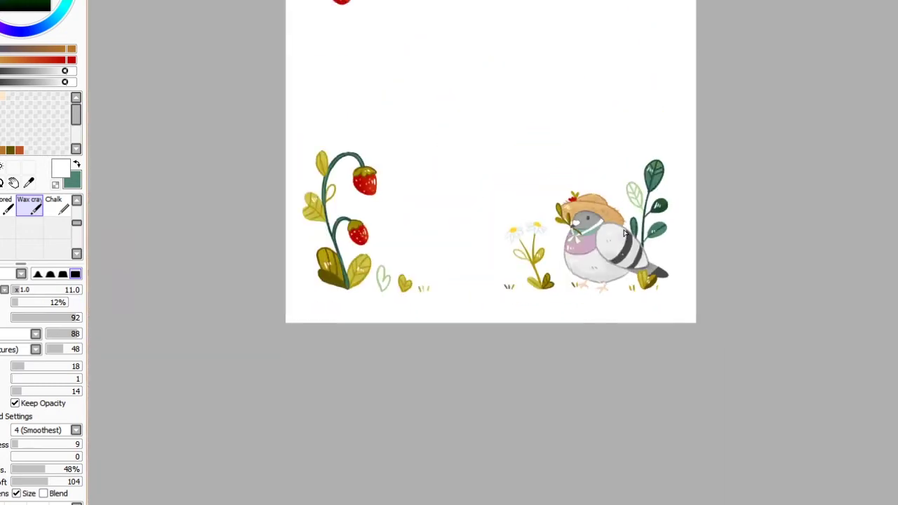
{"action": "left_click_drag", "start_coordinate": [610, 141], "coordinate": [592, 260]}
{"action": "scroll", "coordinate": [589, 261], "scroll_direction": "up", "scroll_amount": 1}
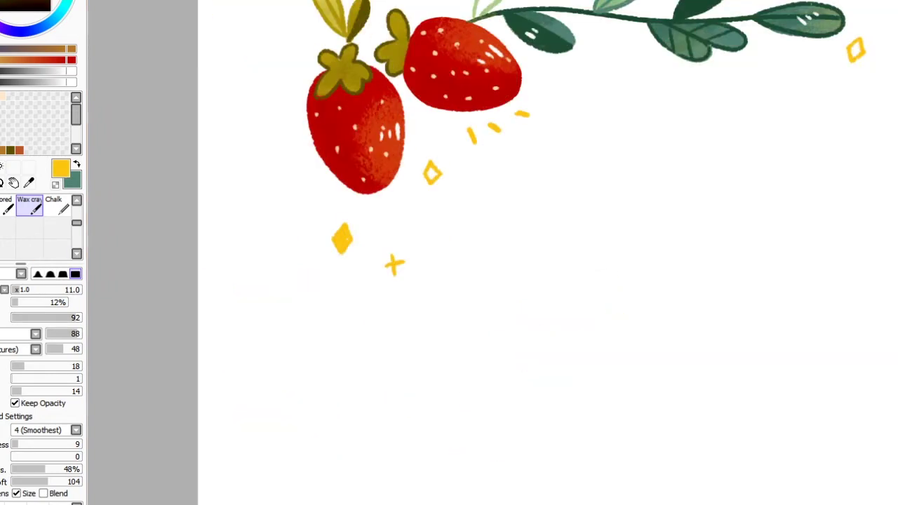
Save the painting and shift the hue of the pale blue border around the white area to a light yellow-green.
{"action": "scroll", "coordinate": [601, 265], "scroll_direction": "down", "scroll_amount": 2}
{"action": "left_click_drag", "start_coordinate": [601, 265], "coordinate": [480, 247]}
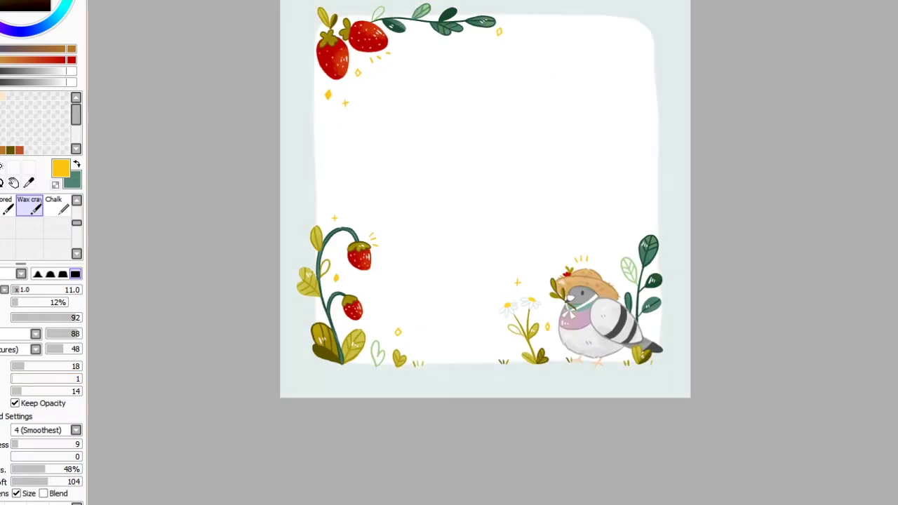
{"action": "key", "text": "ctrl+s"}
{"action": "left_click_drag", "start_coordinate": [897, 93], "coordinate": [897, 119]}
{"action": "mouse_move", "coordinate": [886, 80]}
{"action": "left_mouse_down"}
{"action": "mouse_move", "coordinate": [857, 82]}
{"action": "mouse_move", "coordinate": [897, 78]}
{"action": "left_mouse_up"}
{"action": "mouse_move", "coordinate": [808, 94]}
{"action": "left_mouse_down"}
{"action": "mouse_move", "coordinate": [869, 102]}
{"action": "mouse_move", "coordinate": [847, 120]}
{"action": "mouse_move", "coordinate": [879, 119]}
{"action": "mouse_move", "coordinate": [820, 83]}
{"action": "left_mouse_up"}
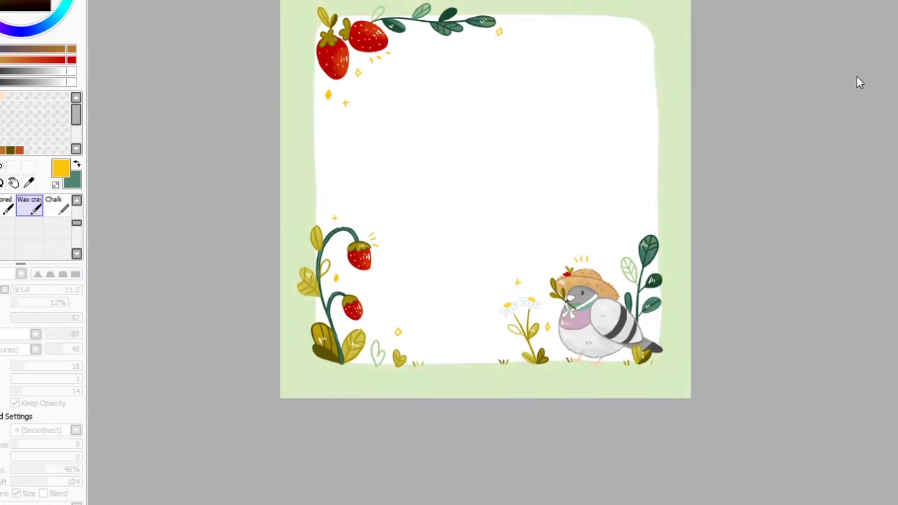
{"action": "left_click", "coordinate": [897, 148]}
Sample the pale peach of the pigeon's feet, choose a deeper peach-orange and draw outlines around both feet.
{"action": "scroll", "coordinate": [515, 335], "scroll_direction": "up", "scroll_amount": 8}
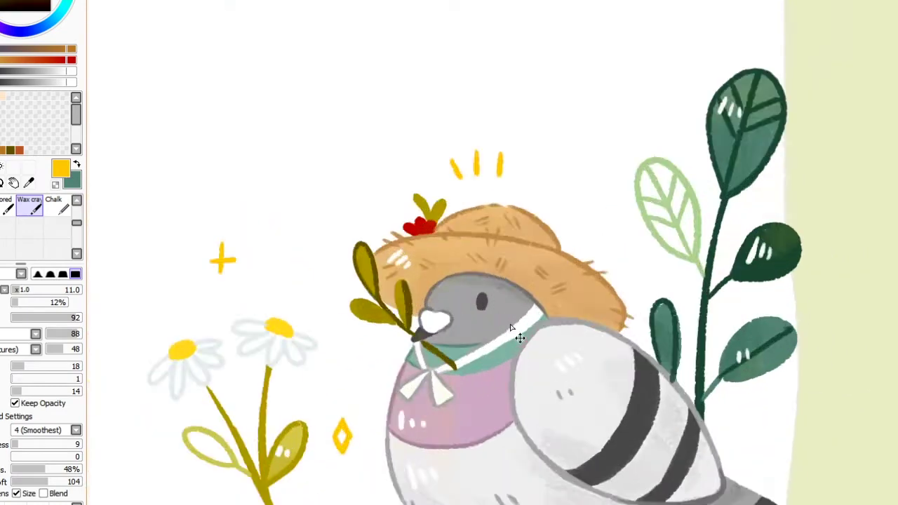
{"action": "left_click", "coordinate": [534, 370], "text": "alt"}
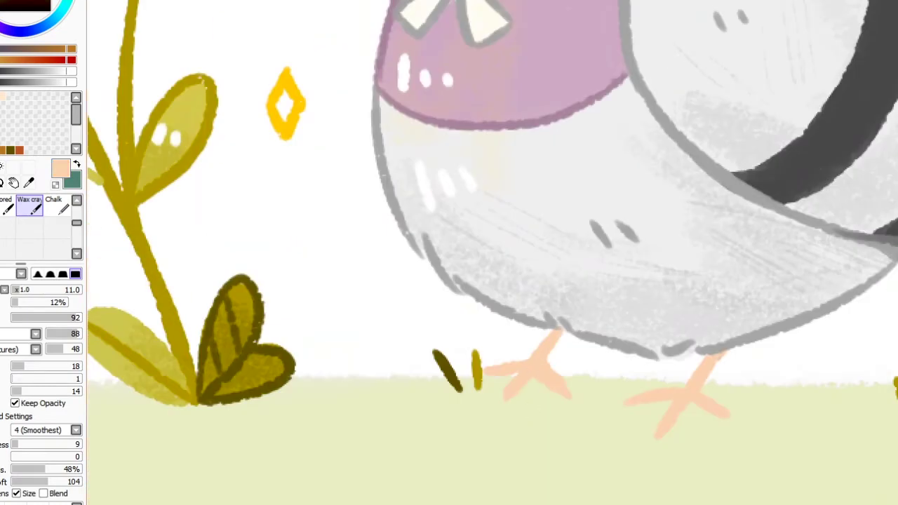
{"action": "left_click_drag", "start_coordinate": [367, 299], "coordinate": [379, 391]}
{"action": "key", "text": "ctrl+z"}
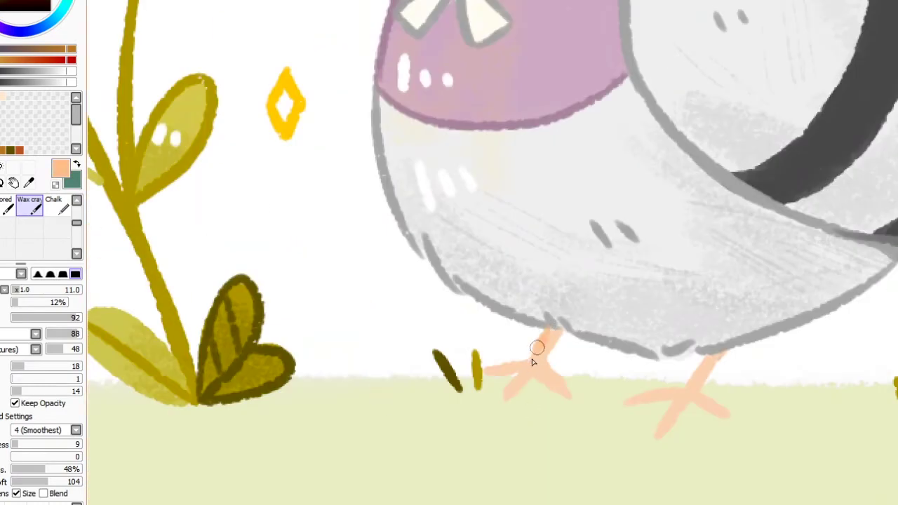
{"action": "left_click_drag", "start_coordinate": [14, 1], "coordinate": [23, 2]}
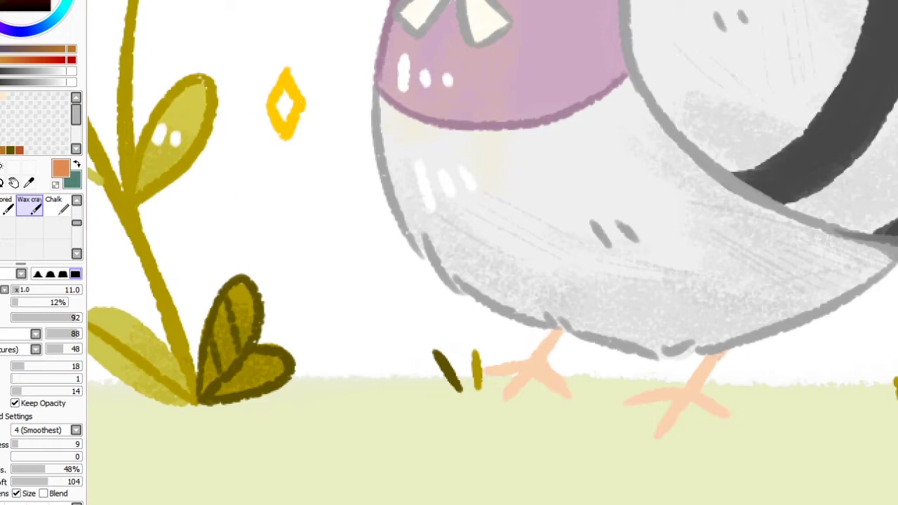
{"action": "left_click_drag", "start_coordinate": [585, 350], "coordinate": [515, 204]}
{"action": "mouse_move", "coordinate": [418, 227]}
{"action": "left_mouse_down"}
{"action": "mouse_move", "coordinate": [451, 223]}
{"action": "mouse_move", "coordinate": [433, 252]}
{"action": "mouse_move", "coordinate": [501, 249]}
{"action": "mouse_move", "coordinate": [478, 218]}
{"action": "mouse_move", "coordinate": [492, 182]}
{"action": "mouse_move", "coordinate": [431, 218]}
{"action": "left_mouse_up"}
{"action": "mouse_move", "coordinate": [613, 237]}
{"action": "left_mouse_down"}
{"action": "mouse_move", "coordinate": [583, 243]}
{"action": "mouse_move", "coordinate": [594, 255]}
{"action": "mouse_move", "coordinate": [589, 300]}
{"action": "mouse_move", "coordinate": [623, 255]}
{"action": "mouse_move", "coordinate": [645, 258]}
{"action": "mouse_move", "coordinate": [655, 211]}
{"action": "left_mouse_up"}
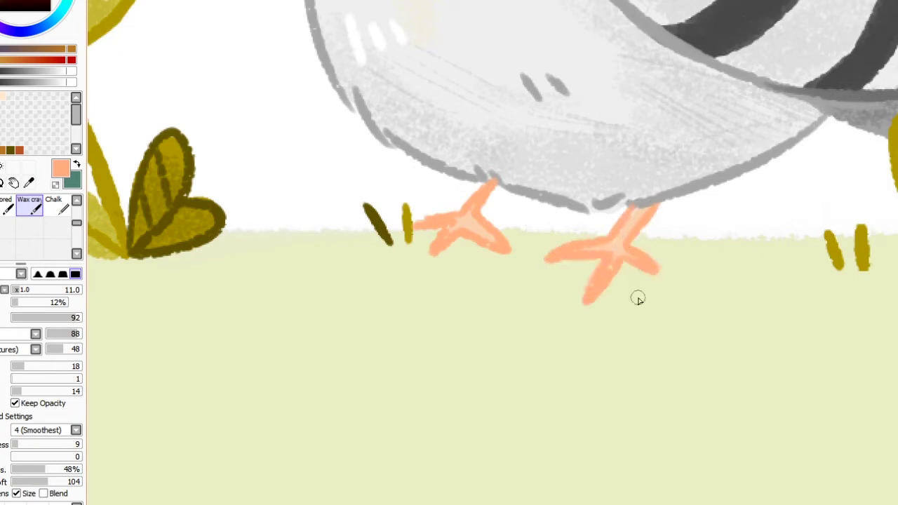
{"action": "scroll", "coordinate": [767, 403], "scroll_direction": "down", "scroll_amount": 6}
{"action": "left_click_drag", "start_coordinate": [806, 327], "coordinate": [645, 310]}
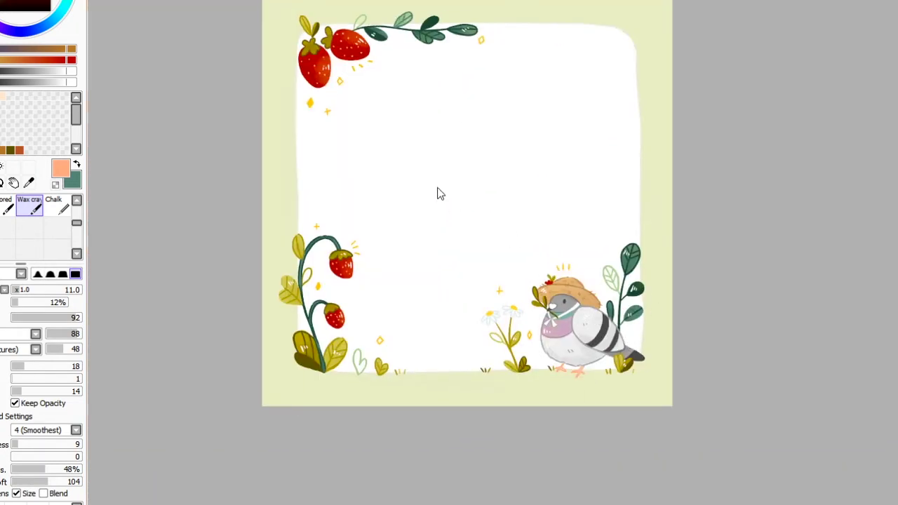